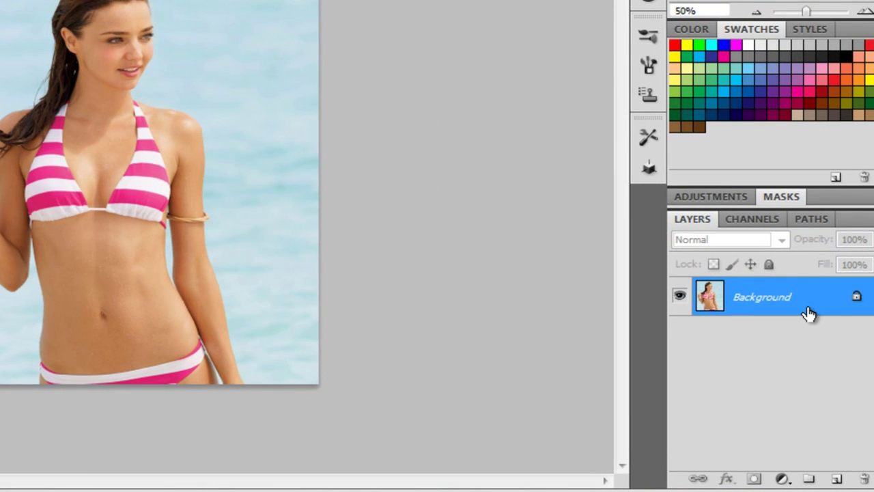
Duplicate the Background layer and open Liquify on the photo with the Bloat tool selected.
{"action": "left_click_drag", "start_coordinate": [811, 307], "coordinate": [839, 482]}
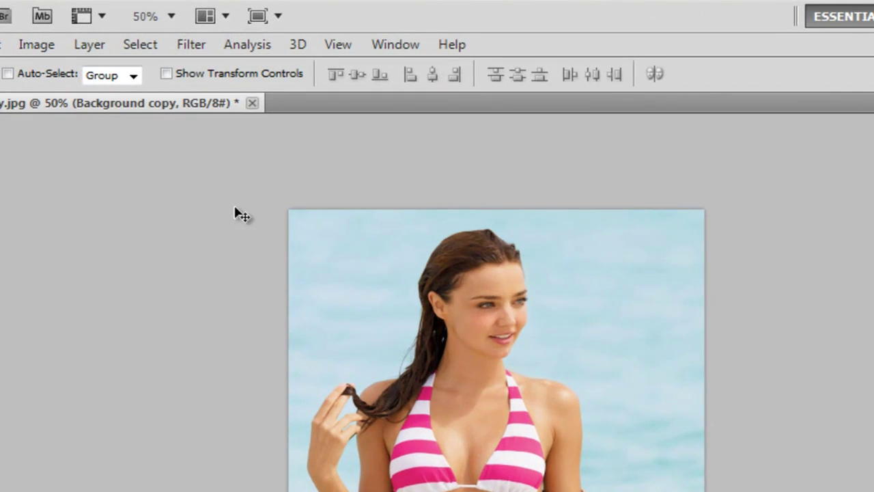
{"action": "left_click", "coordinate": [179, 41]}
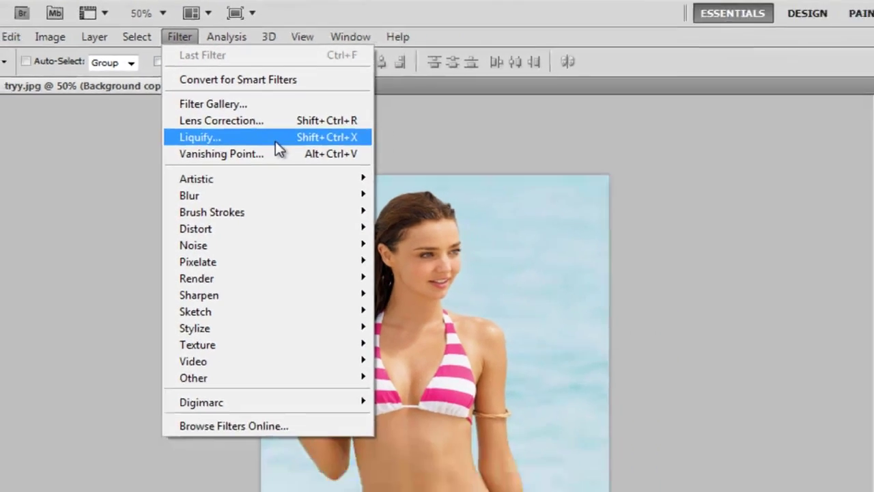
{"action": "left_click", "coordinate": [294, 164]}
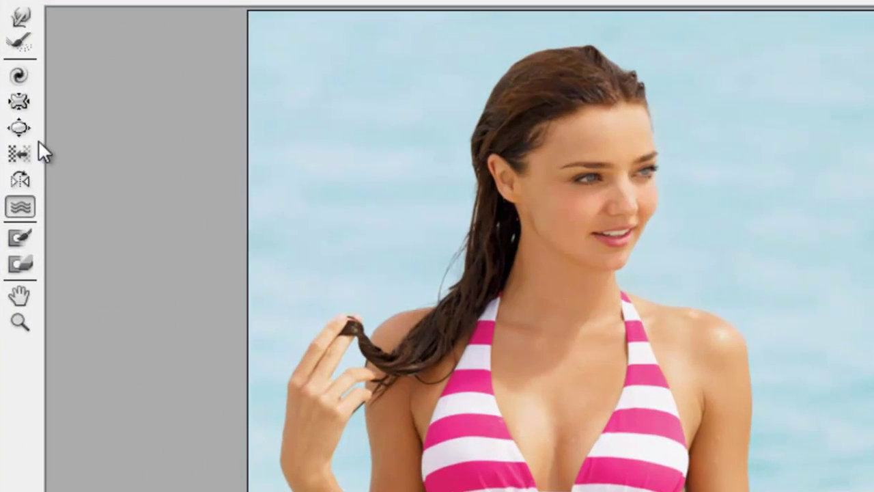
{"action": "left_click", "coordinate": [14, 91]}
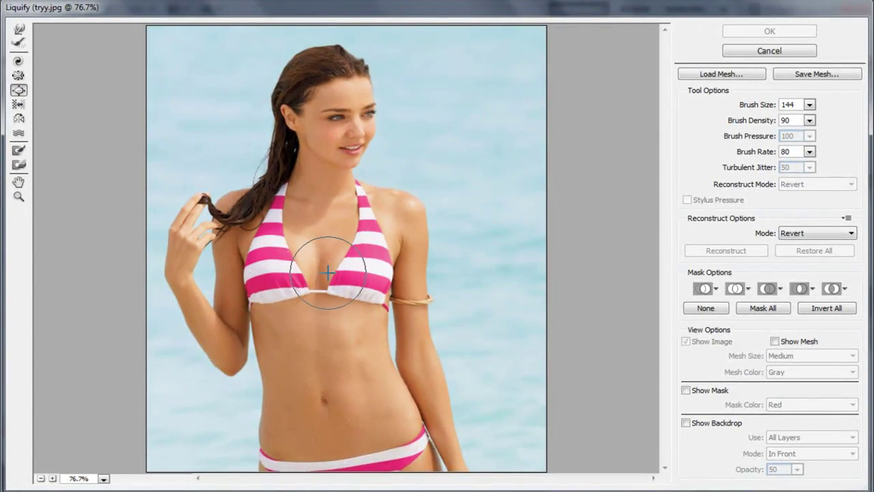
Bloat the cleavage and both bikini cups with the Bloat brush enlarged to size 190.
{"action": "key", "text": "bracketleft"}
{"action": "key", "text": "bracketleft"}
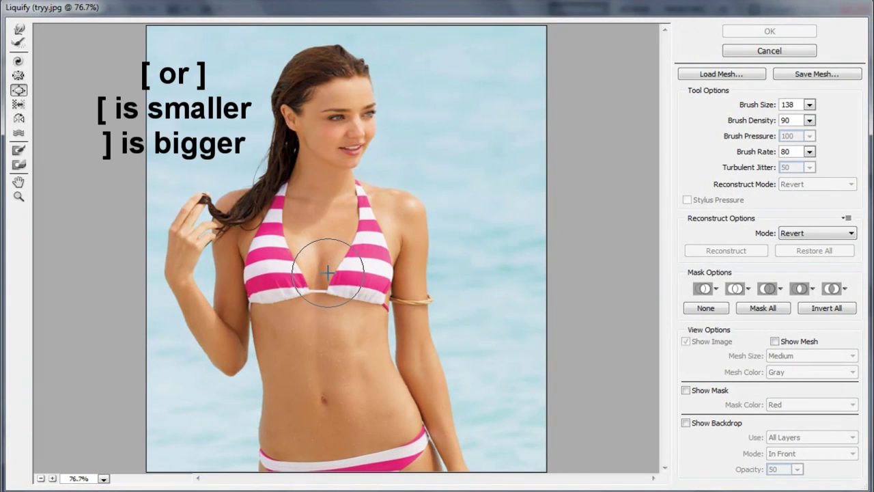
{"action": "key", "text": "bracketright"}
{"action": "key", "text": "bracketright"}
{"action": "key", "text": "bracketright"}
{"action": "key", "text": "bracketright"}
{"action": "key", "text": "bracketright"}
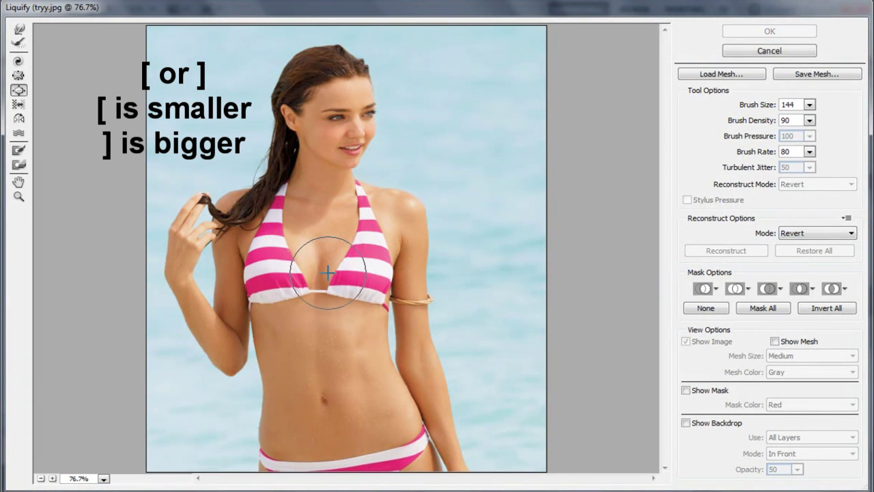
{"action": "key", "text": "bracketright"}
{"action": "key", "text": "bracketright"}
{"action": "key", "text": "bracketright"}
{"action": "key", "text": "bracketright"}
{"action": "key", "text": "bracketright"}
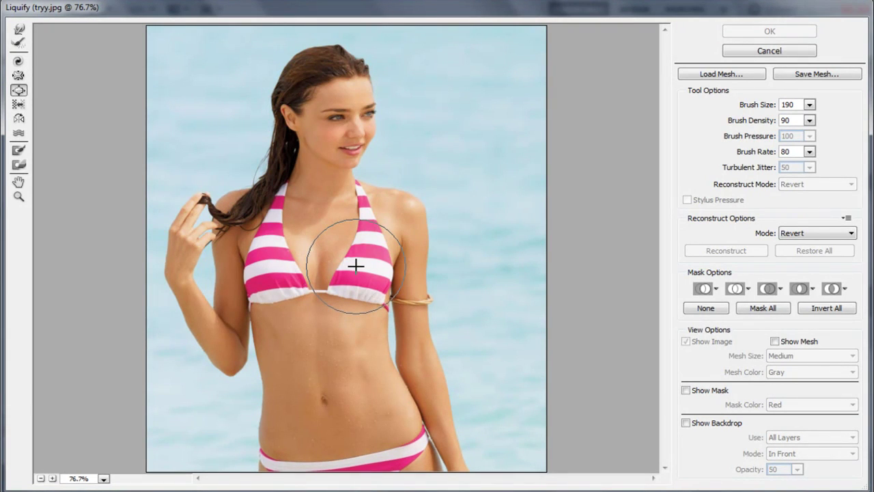
{"action": "left_click_drag", "start_coordinate": [356, 265], "coordinate": [356, 265]}
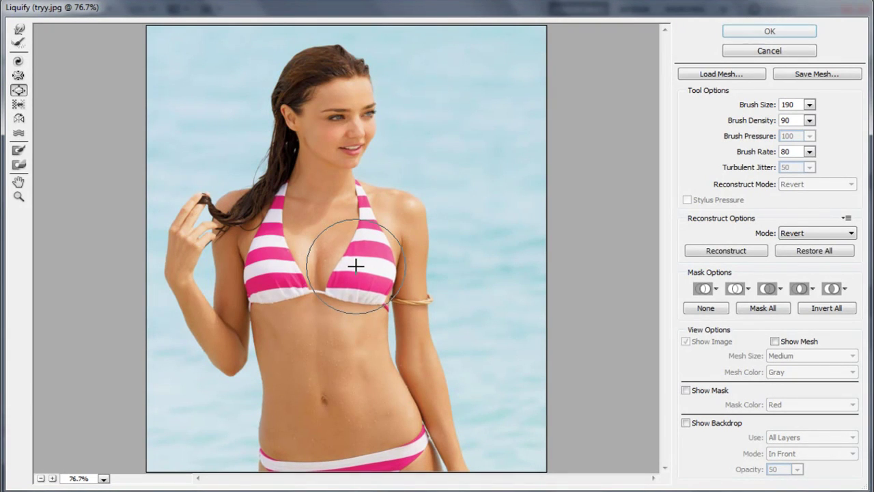
{"action": "left_click_drag", "start_coordinate": [281, 264], "coordinate": [276, 261]}
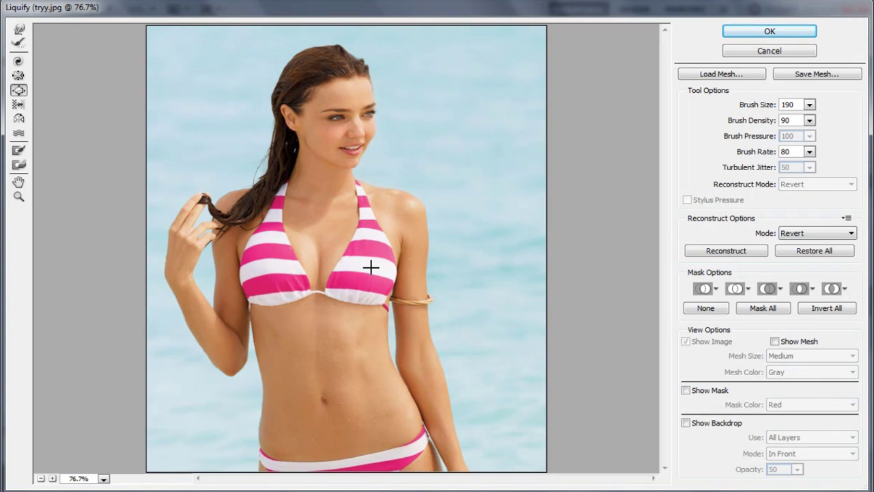
{"action": "left_click_drag", "start_coordinate": [355, 265], "coordinate": [355, 265]}
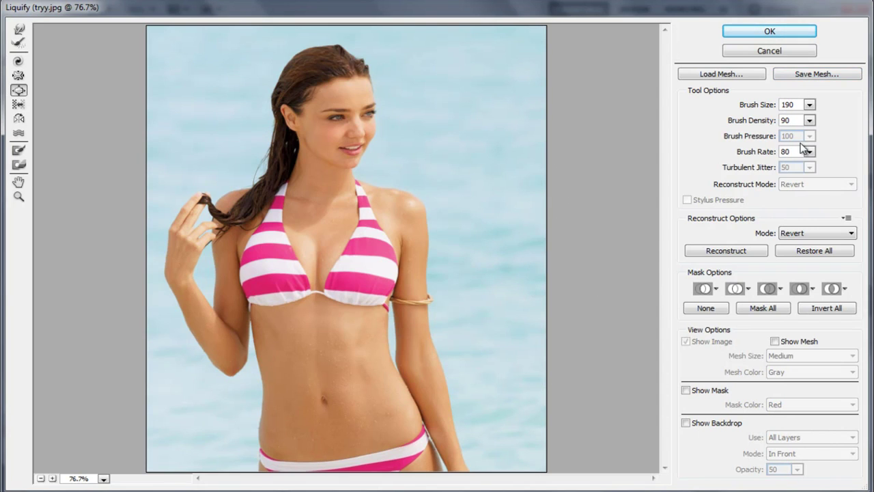
Set Brush Size to 120, bloat the left cup slightly more, and apply Liquify to the layer.
{"action": "left_click", "coordinate": [809, 105]}
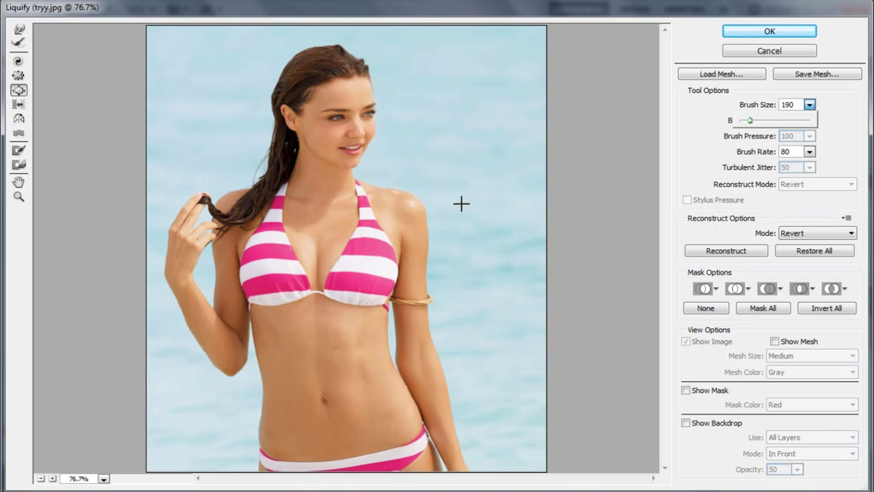
{"action": "key", "text": "bracketleft"}
{"action": "key", "text": "bracketleft"}
{"action": "key", "text": "bracketleft"}
{"action": "key", "text": "bracketleft"}
{"action": "key", "text": "bracketleft"}
{"action": "key", "text": "bracketleft"}
{"action": "key", "text": "bracketleft"}
{"action": "key", "text": "bracketleft"}
{"action": "key", "text": "bracketleft"}
{"action": "key", "text": "bracketleft"}
{"action": "key", "text": "bracketleft"}
{"action": "key", "text": "bracketleft"}
{"action": "key", "text": "bracketleft"}
{"action": "key", "text": "bracketleft"}
{"action": "key", "text": "bracketleft"}
{"action": "key", "text": "bracketleft"}
{"action": "key", "text": "bracketleft"}
{"action": "key", "text": "bracketleft"}
{"action": "key", "text": "bracketleft"}
{"action": "key", "text": "bracketleft"}
{"action": "key", "text": "bracketright"}
{"action": "key", "text": "bracketright"}
{"action": "key", "text": "bracketright"}
{"action": "key", "text": "Return"}
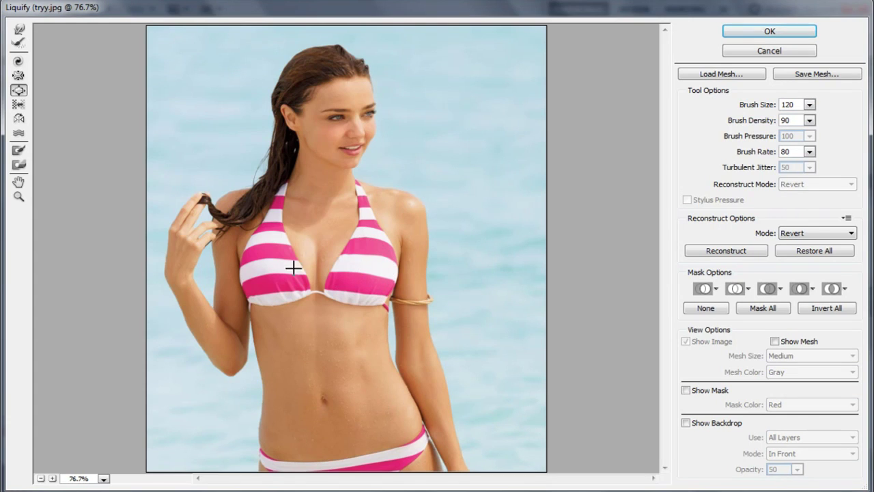
{"action": "left_click_drag", "start_coordinate": [273, 261], "coordinate": [273, 263]}
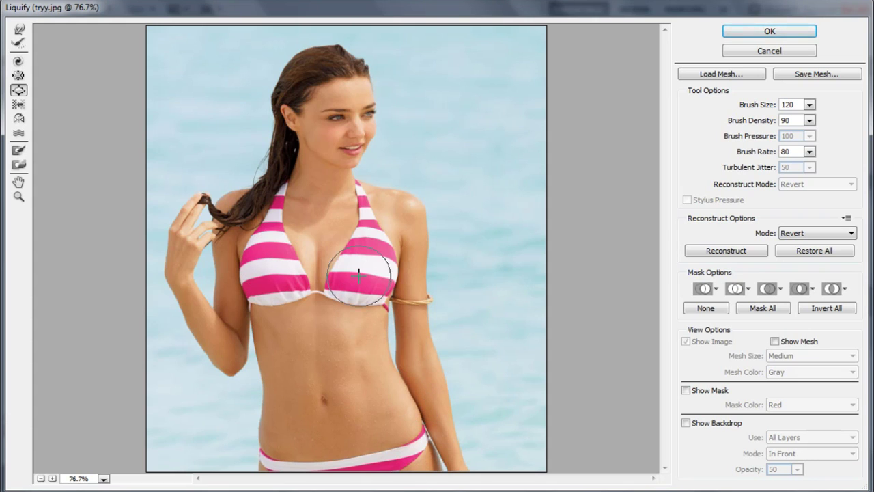
{"action": "left_click", "coordinate": [792, 33]}
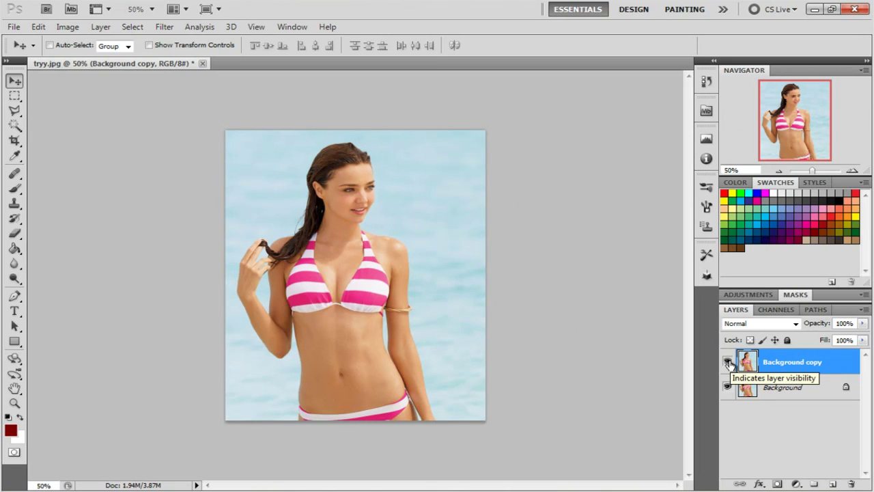
{"action": "left_click", "coordinate": [727, 362]}
{"action": "key", "text": "ctrl+plus"}
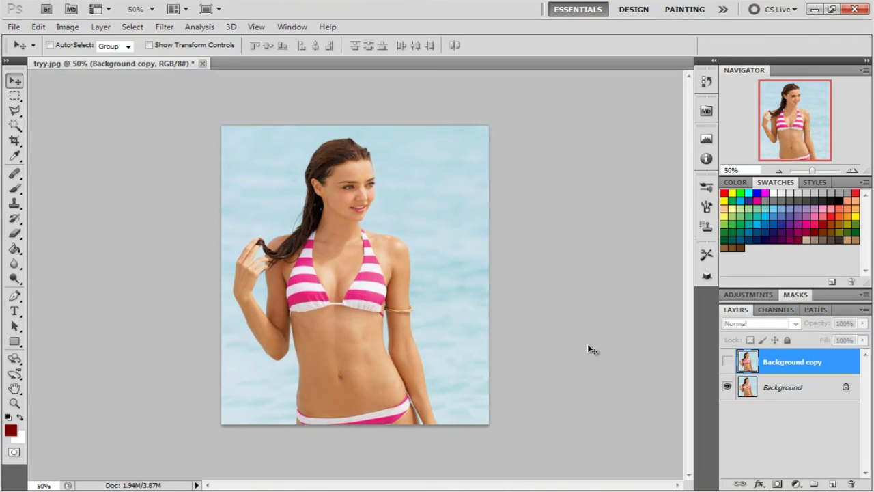
{"action": "key", "text": "ctrl+plus"}
{"action": "key", "text": "ctrl+plus"}
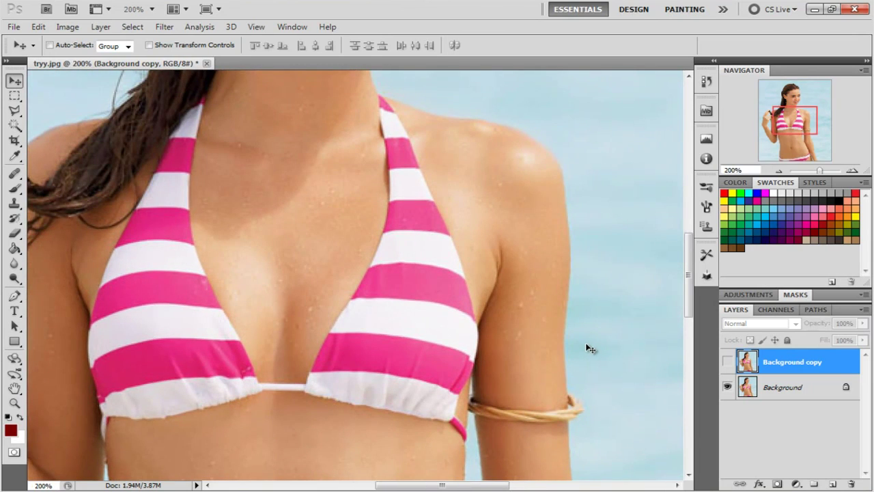
{"action": "key", "text": "ctrl+minus"}
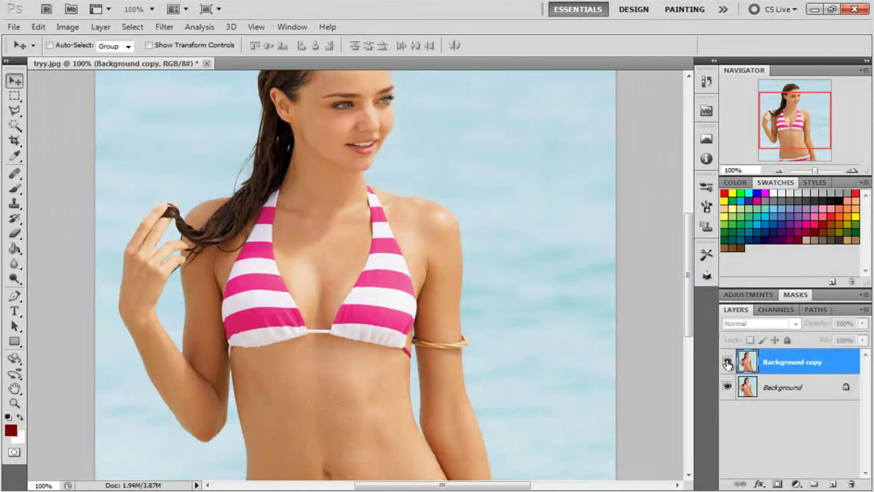
{"action": "left_click", "coordinate": [727, 362]}
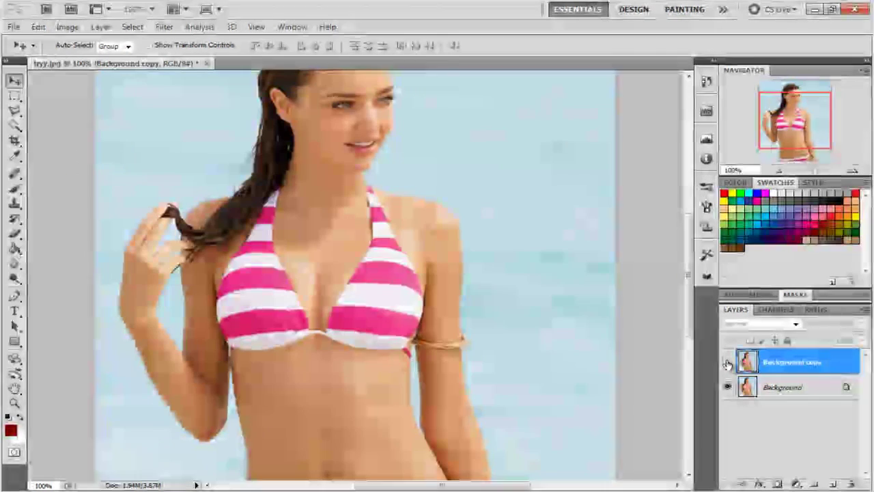
{"action": "left_click", "coordinate": [727, 363]}
Compare the edited and original image, then burn shading into the cleavage.
{"action": "left_click", "coordinate": [727, 363]}
{"action": "left_click", "coordinate": [727, 363]}
{"action": "left_click", "coordinate": [727, 362]}
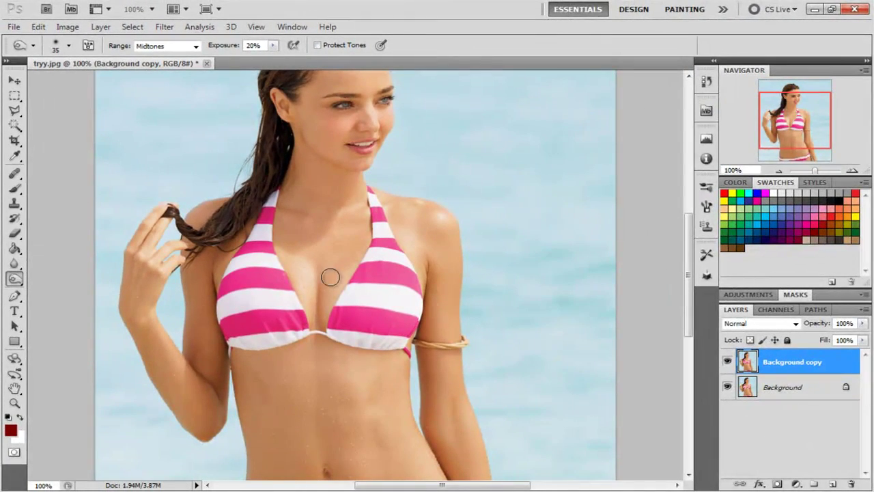
{"action": "mouse_move", "coordinate": [331, 277]}
{"action": "left_mouse_down"}
{"action": "mouse_move", "coordinate": [321, 320]}
{"action": "mouse_move", "coordinate": [323, 280]}
{"action": "mouse_move", "coordinate": [315, 323]}
{"action": "mouse_move", "coordinate": [315, 290]}
{"action": "mouse_move", "coordinate": [318, 334]}
{"action": "mouse_move", "coordinate": [325, 281]}
{"action": "left_mouse_up"}
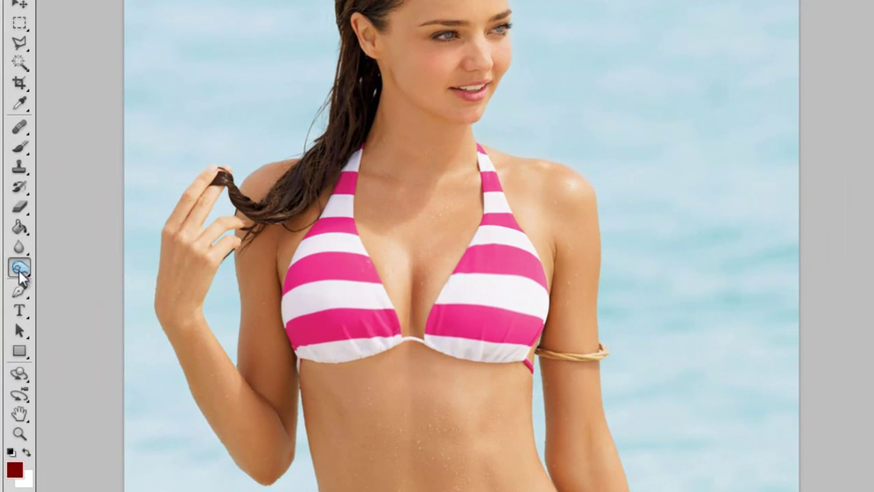
Lighten the cleavage with a size-30 Dodge brush, then zoom out to see the whole image.
{"action": "left_click", "coordinate": [39, 278]}
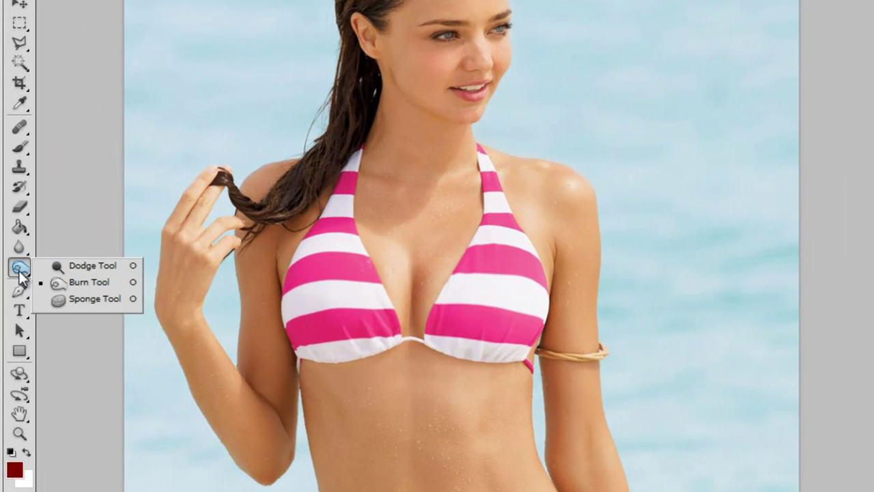
{"action": "left_click", "coordinate": [76, 265]}
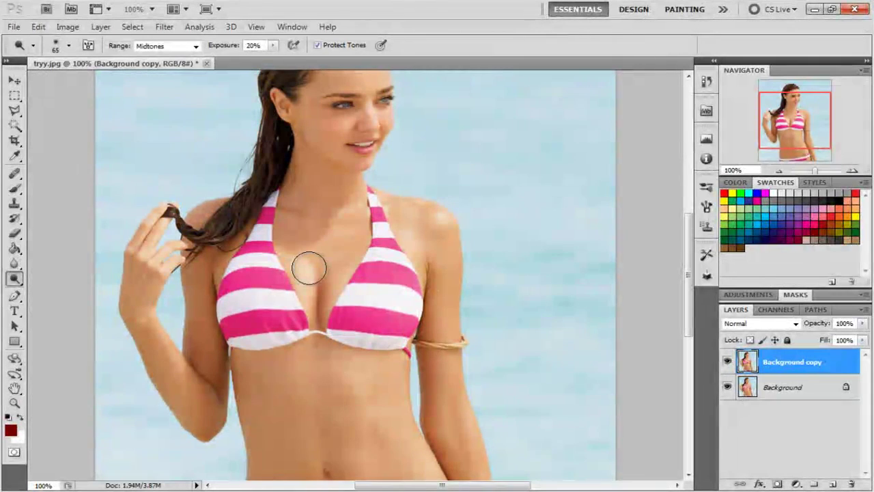
{"action": "key", "text": "bracketleft"}
{"action": "key", "text": "bracketleft"}
{"action": "key", "text": "bracketleft"}
{"action": "key", "text": "bracketleft"}
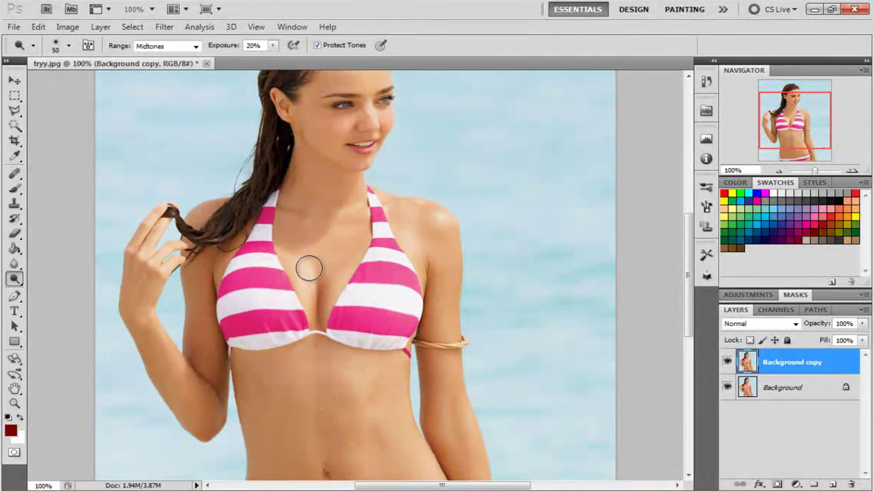
{"action": "mouse_move", "coordinate": [302, 272]}
{"action": "left_mouse_down"}
{"action": "mouse_move", "coordinate": [349, 262]}
{"action": "mouse_move", "coordinate": [339, 283]}
{"action": "mouse_move", "coordinate": [347, 325]}
{"action": "mouse_move", "coordinate": [392, 336]}
{"action": "mouse_move", "coordinate": [334, 260]}
{"action": "mouse_move", "coordinate": [310, 272]}
{"action": "mouse_move", "coordinate": [295, 265]}
{"action": "mouse_move", "coordinate": [303, 278]}
{"action": "mouse_move", "coordinate": [294, 262]}
{"action": "mouse_move", "coordinate": [305, 276]}
{"action": "mouse_move", "coordinate": [337, 274]}
{"action": "mouse_move", "coordinate": [349, 261]}
{"action": "mouse_move", "coordinate": [343, 272]}
{"action": "mouse_move", "coordinate": [367, 306]}
{"action": "left_mouse_up"}
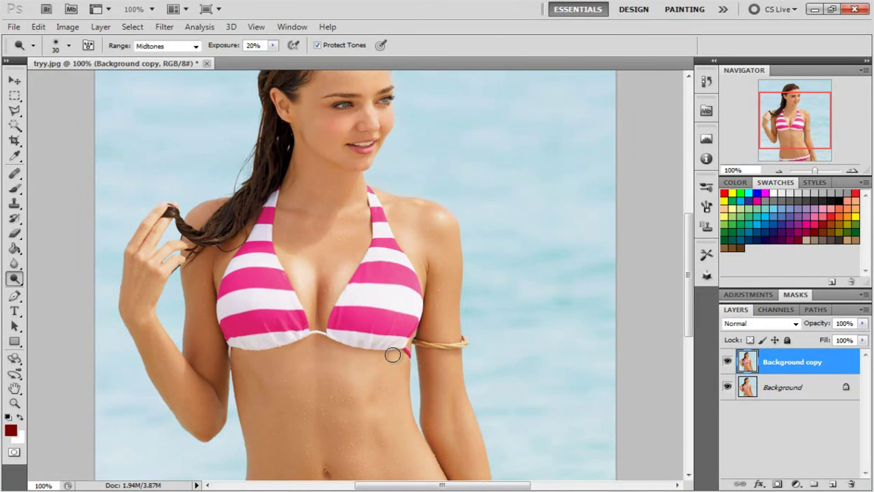
{"action": "key", "text": "ctrl+minus"}
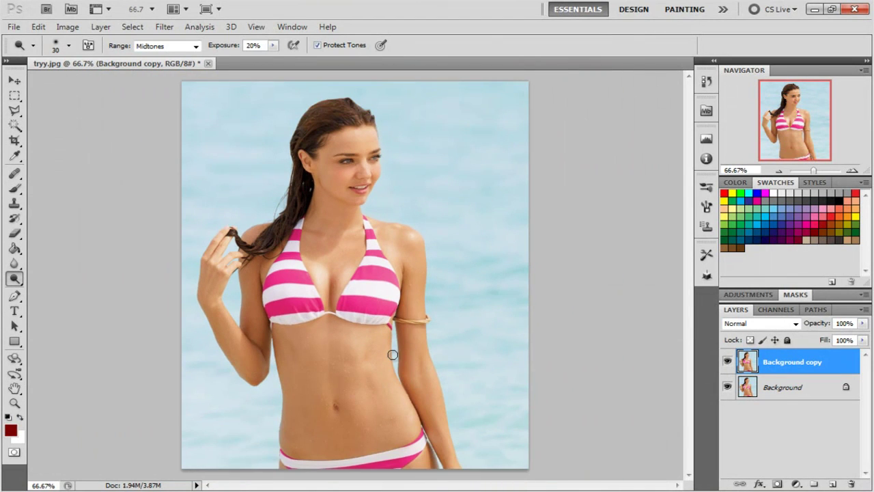
{"action": "left_click", "coordinate": [728, 366]}
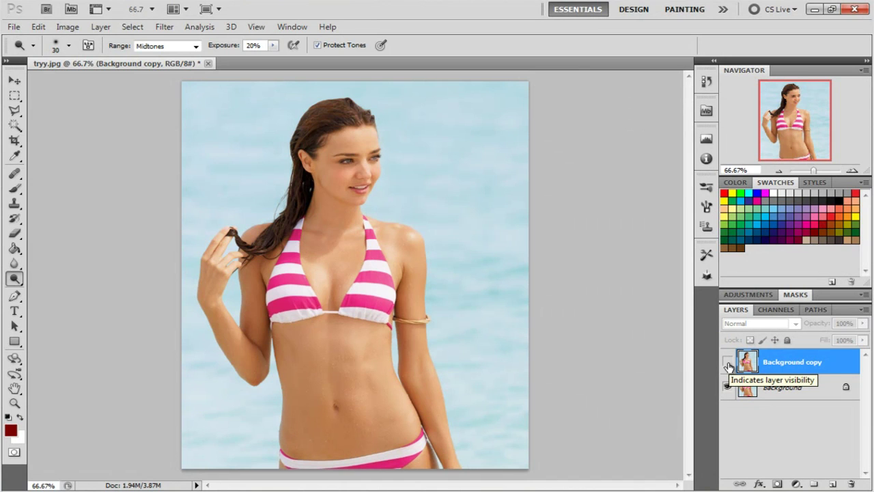
{"action": "left_click", "coordinate": [728, 363]}
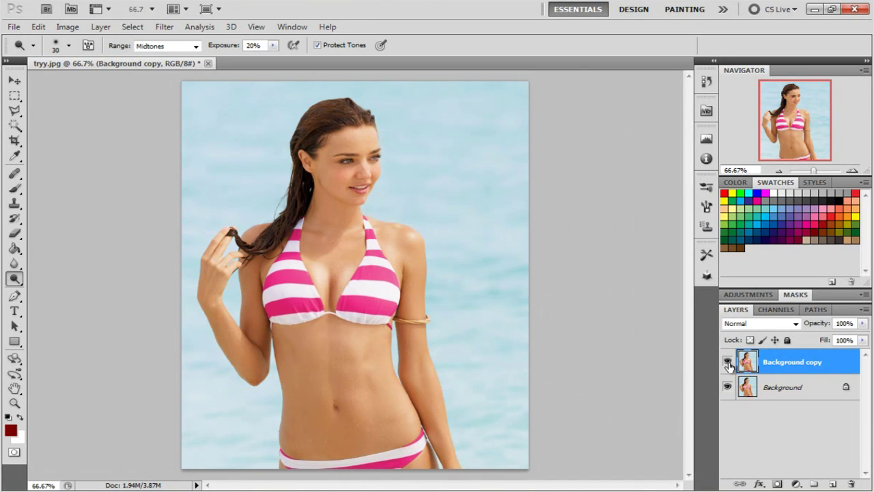
{"action": "left_click", "coordinate": [728, 365]}
{"action": "left_click", "coordinate": [727, 364]}
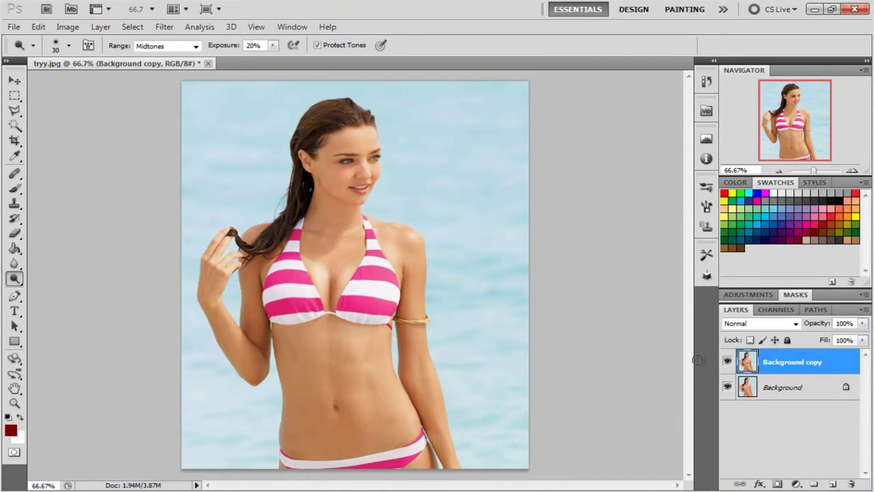